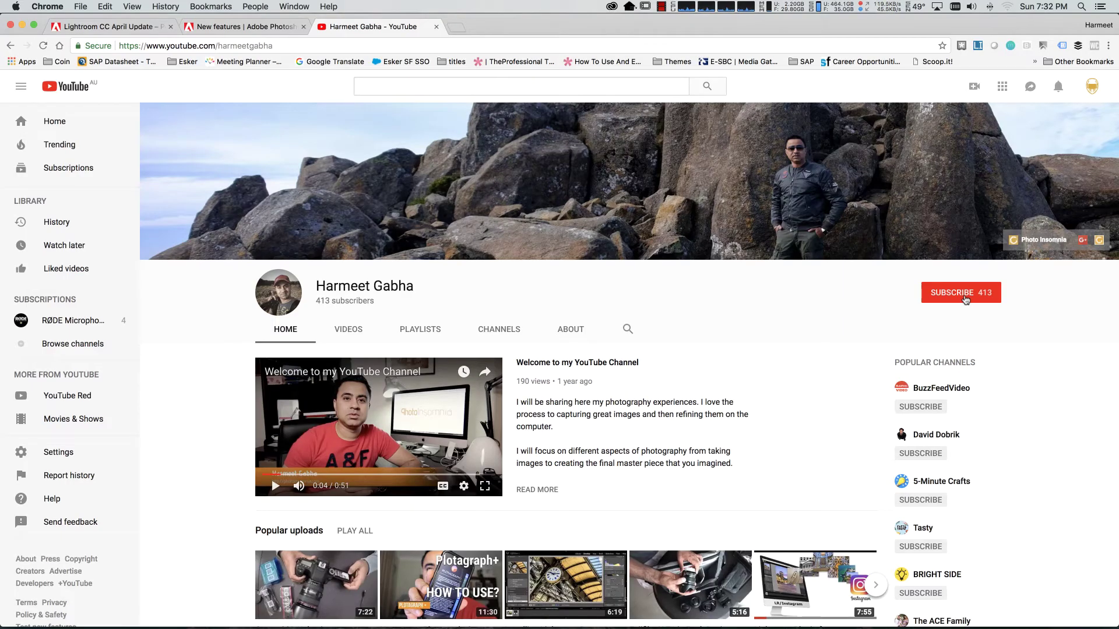
Subscribe to the photography channel with its red SUBSCRIBE button.
click(966, 300)
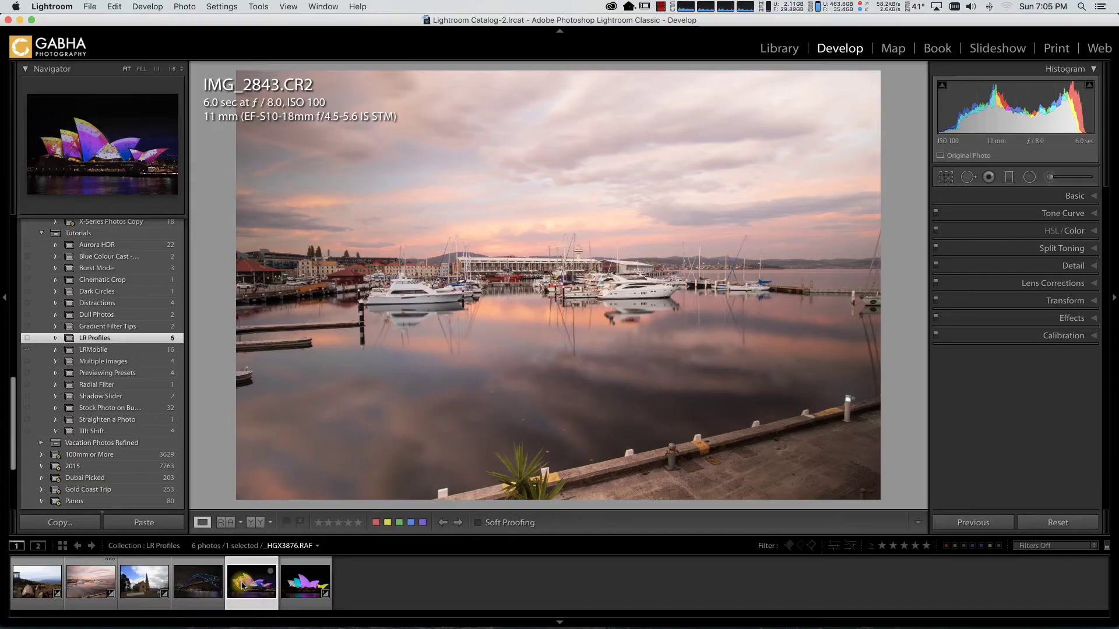
Open the Opera House night photo _HGX3876.RAF and expand its Calibration panel.
click(244, 585)
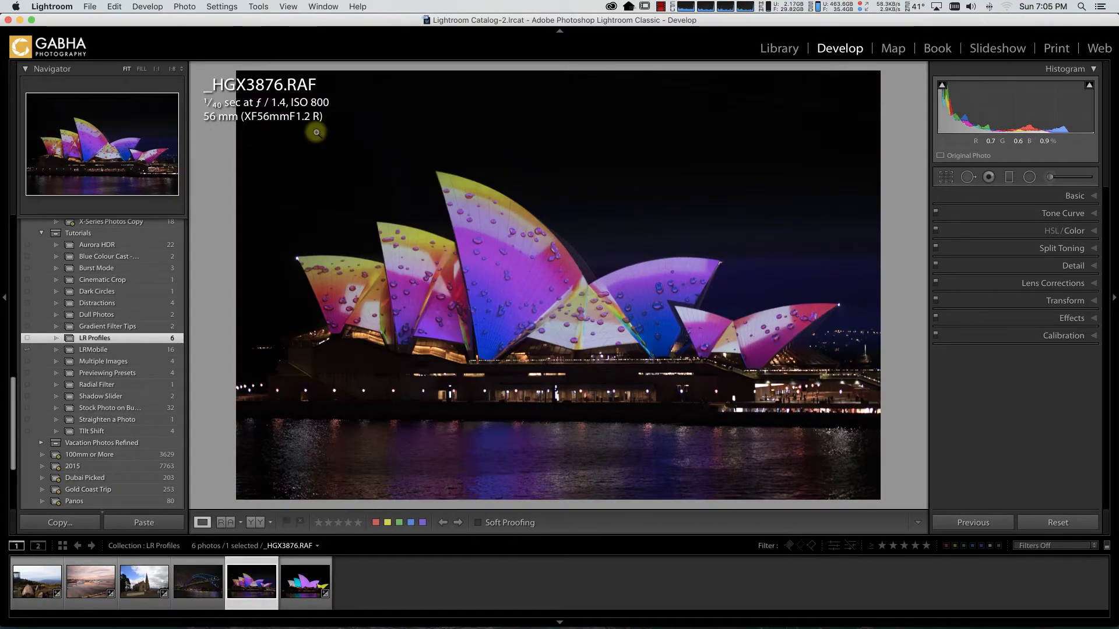
click(1091, 337)
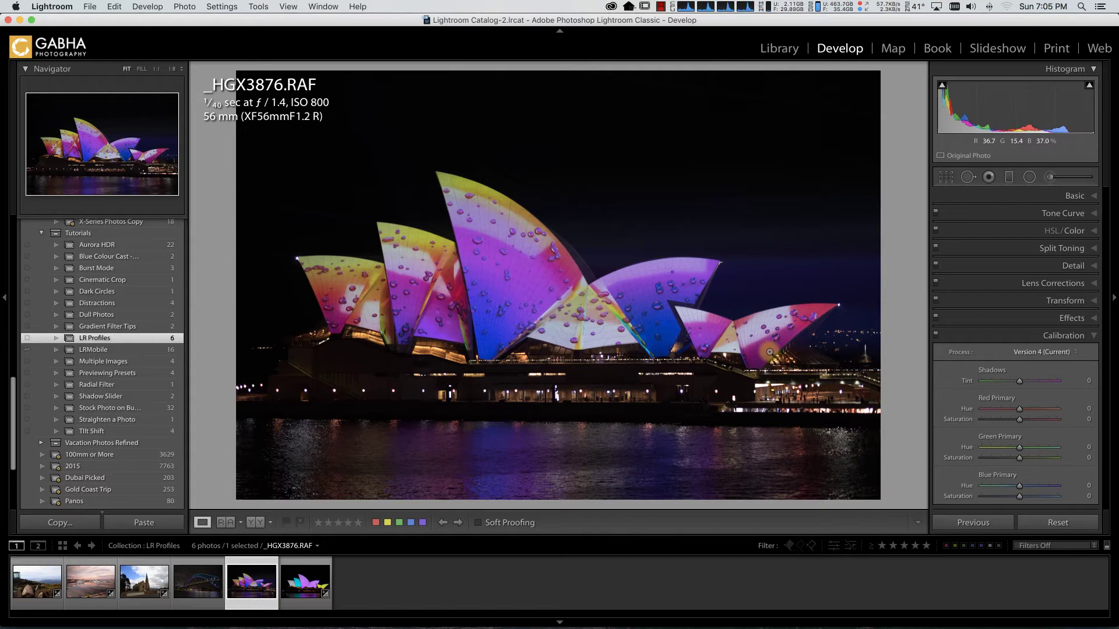
Switch to IMG_2910.CR2, glance at the Effects panel, and leave Calibration expanded.
click(145, 593)
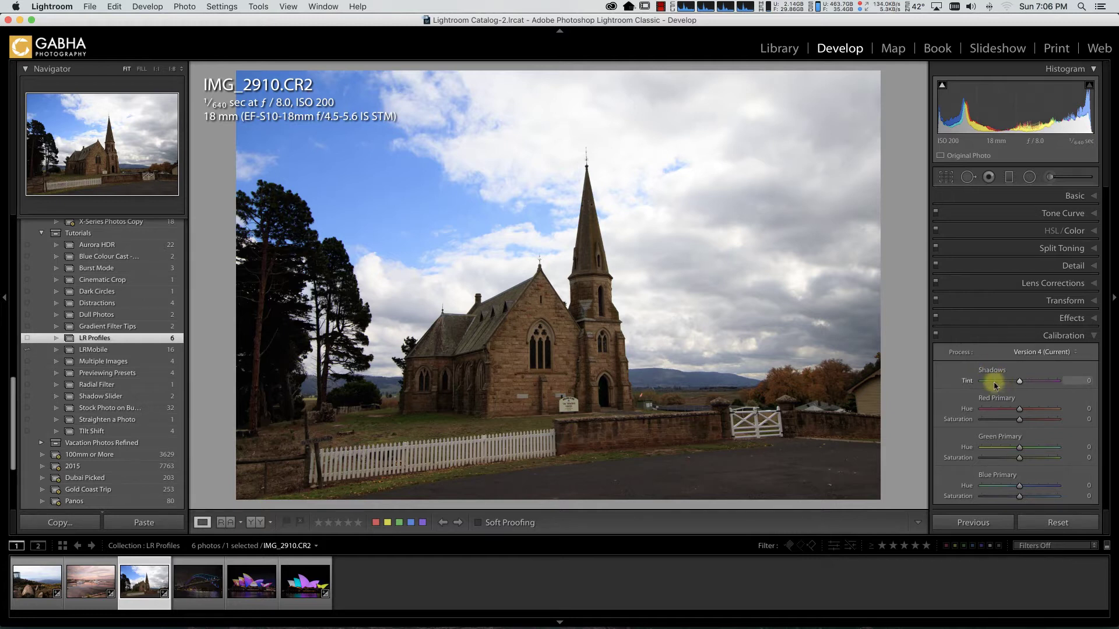
click(1093, 336)
click(1086, 320)
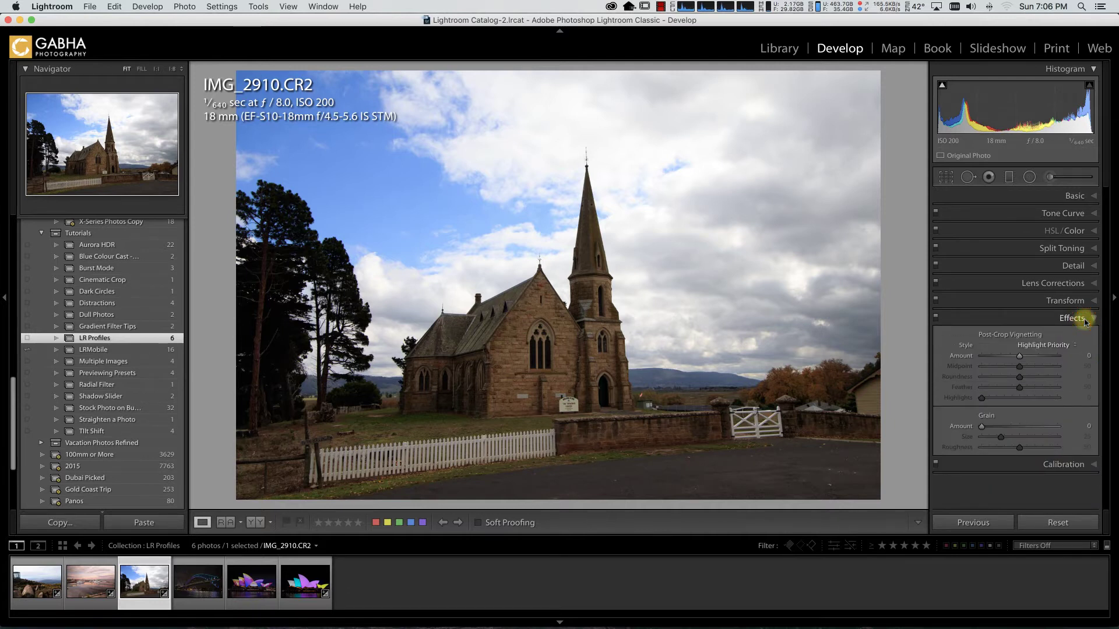
click(1085, 320)
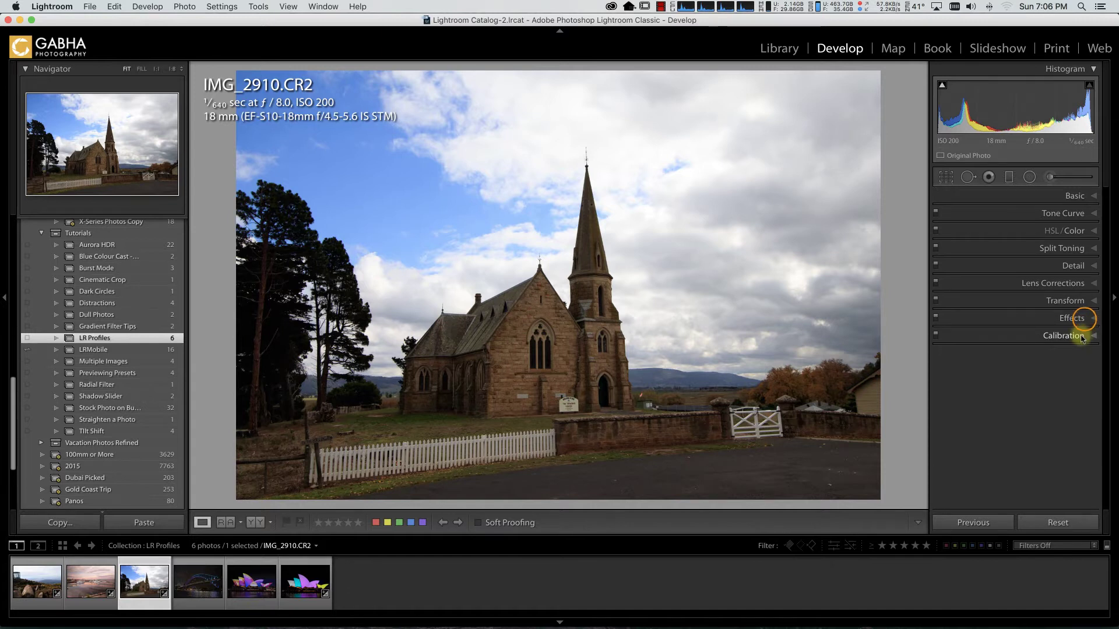
click(1081, 336)
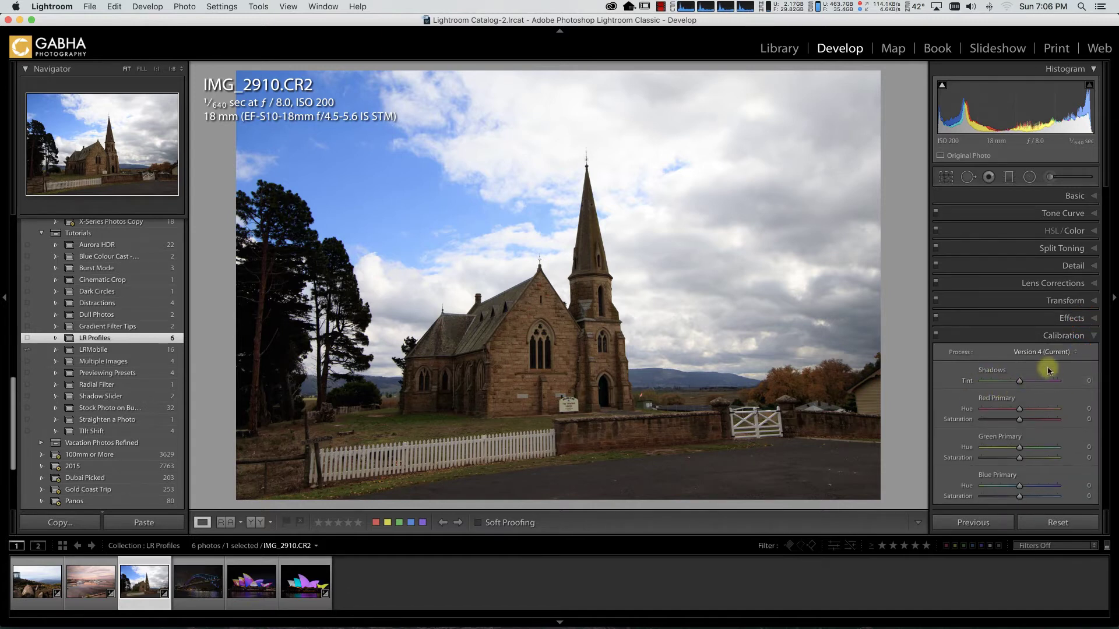
Expand the Basic panel and review the Profile list, keeping Camera Landscape applied.
click(1082, 197)
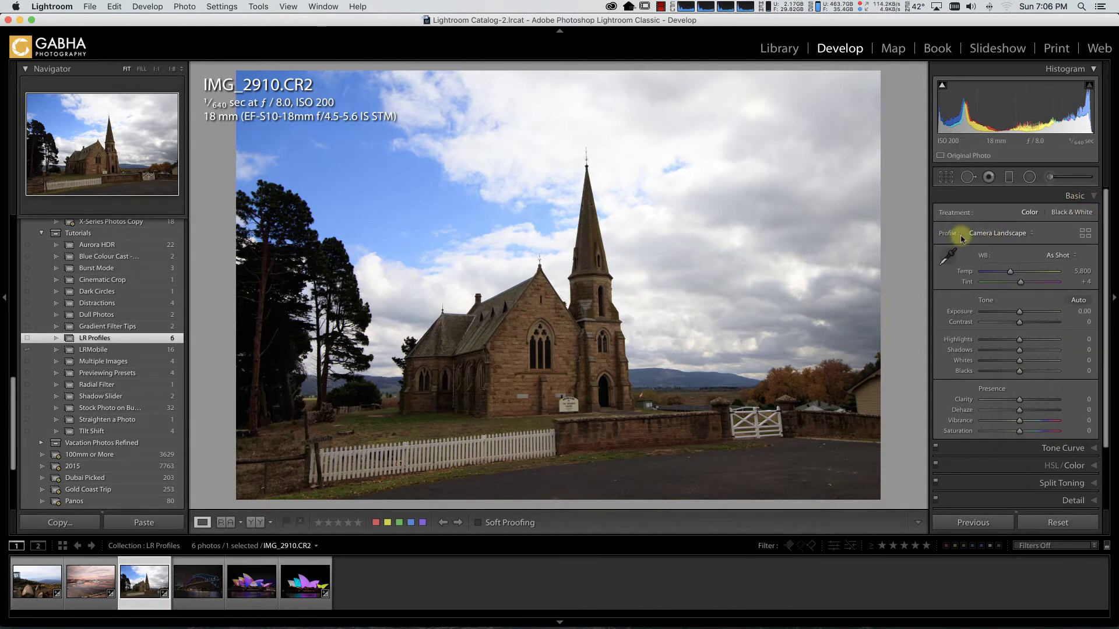
click(1015, 233)
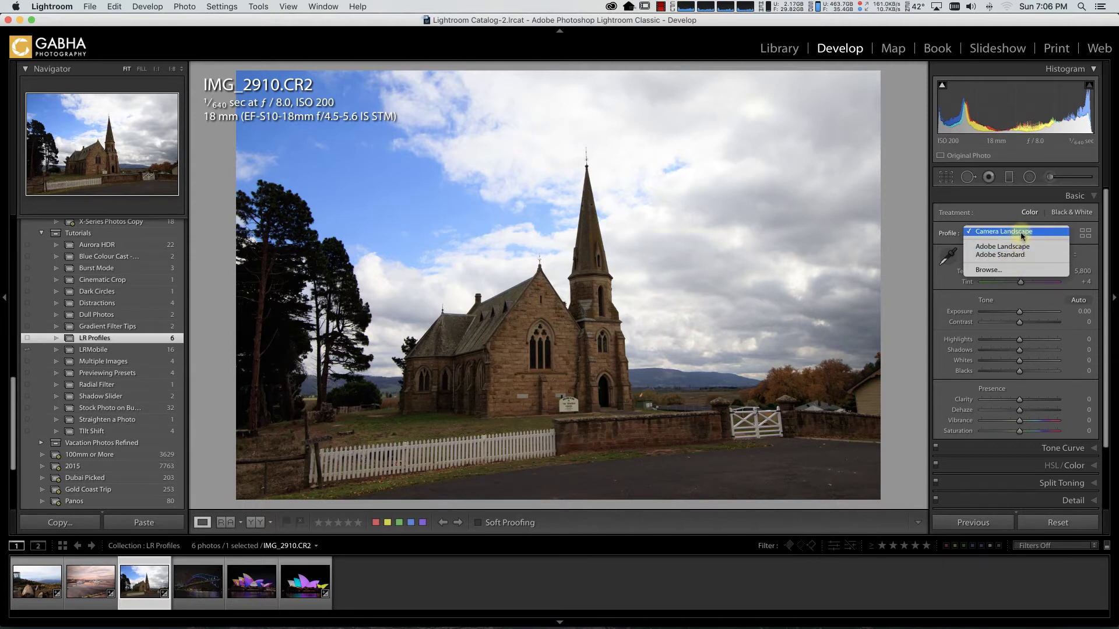
click(1007, 211)
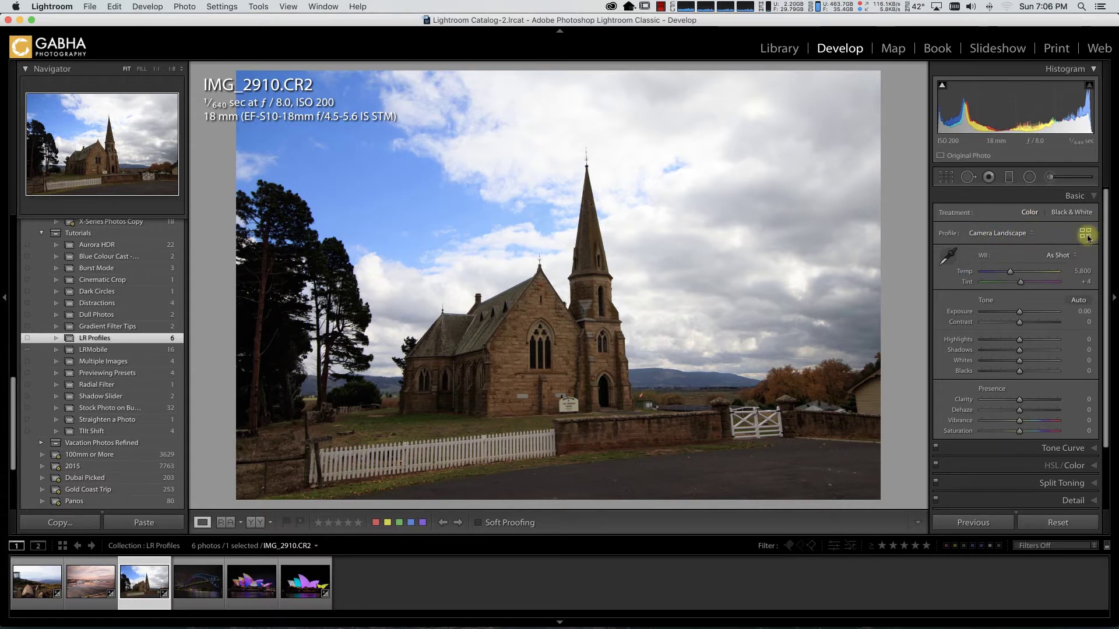
click(1031, 233)
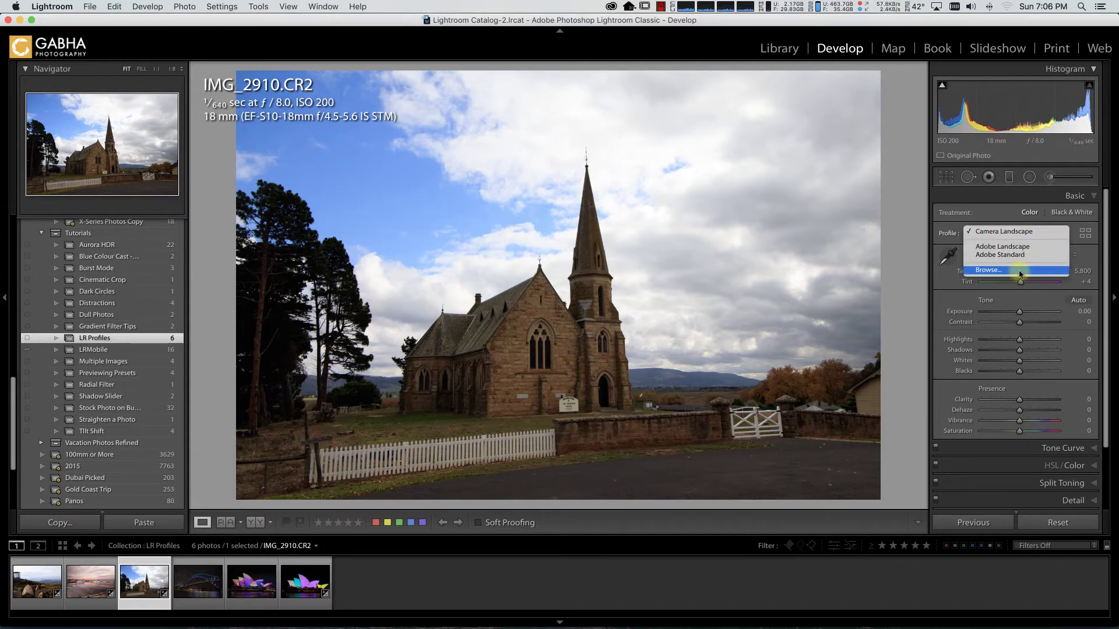
click(1085, 235)
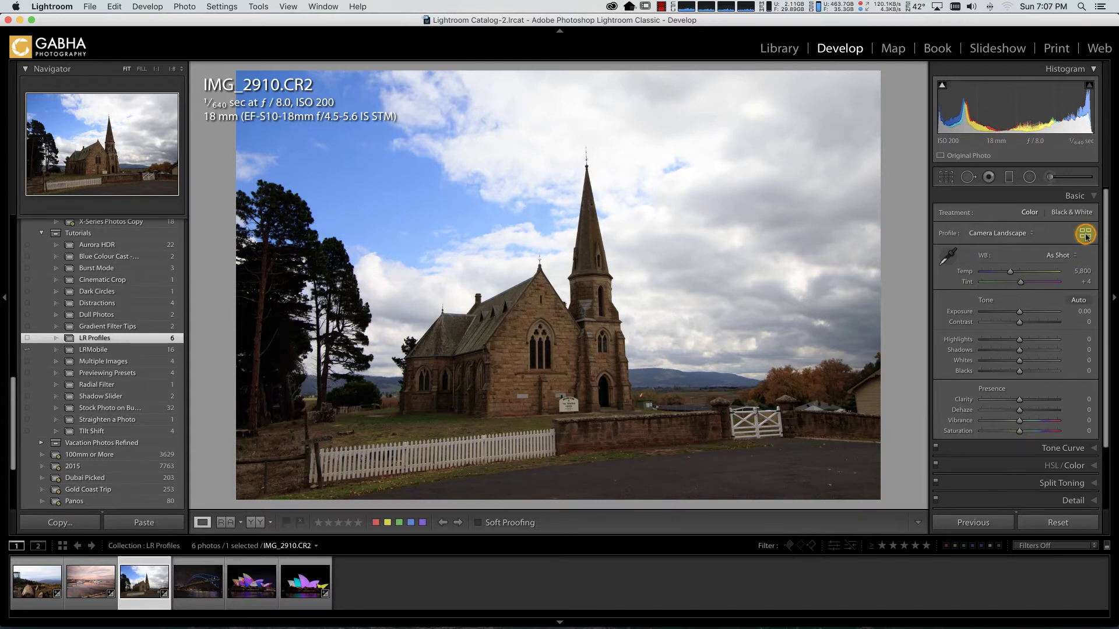
click(1086, 235)
Scroll through the Favorites and Adobe Raw profile thumbnails in the Profile Browser.
scroll(1086, 236, up, 10)
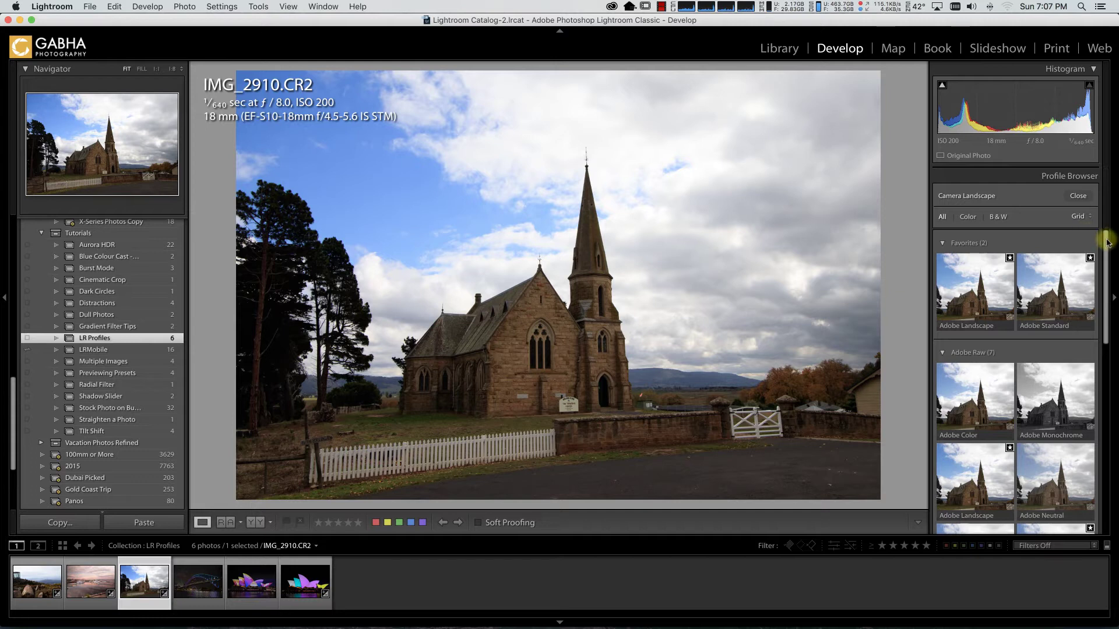
drag(1106, 237, 1106, 268)
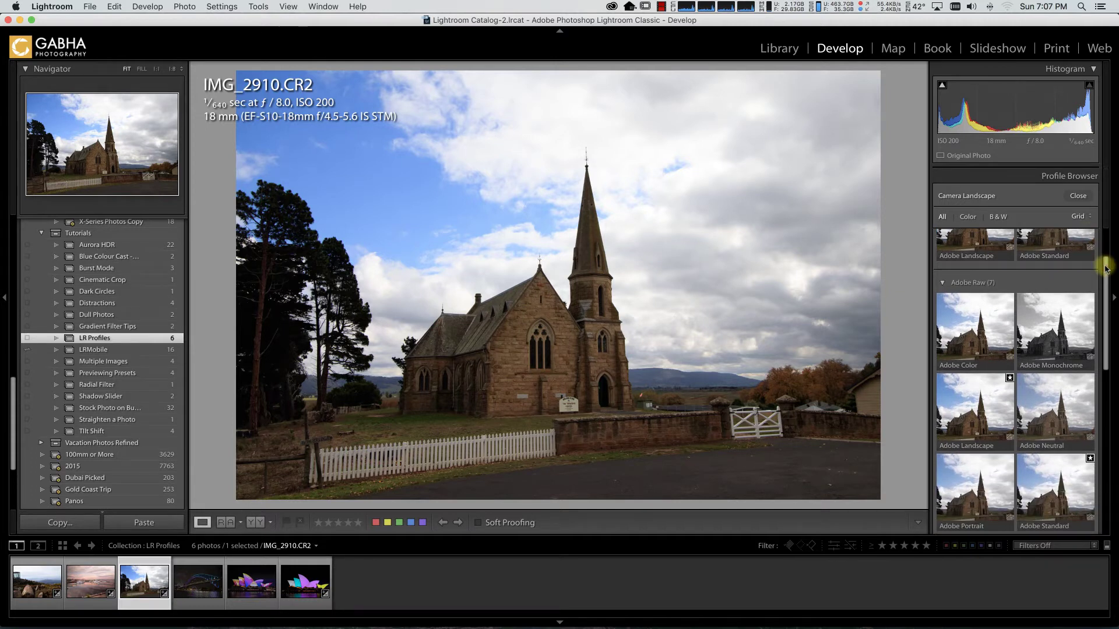
drag(1107, 268, 1106, 280)
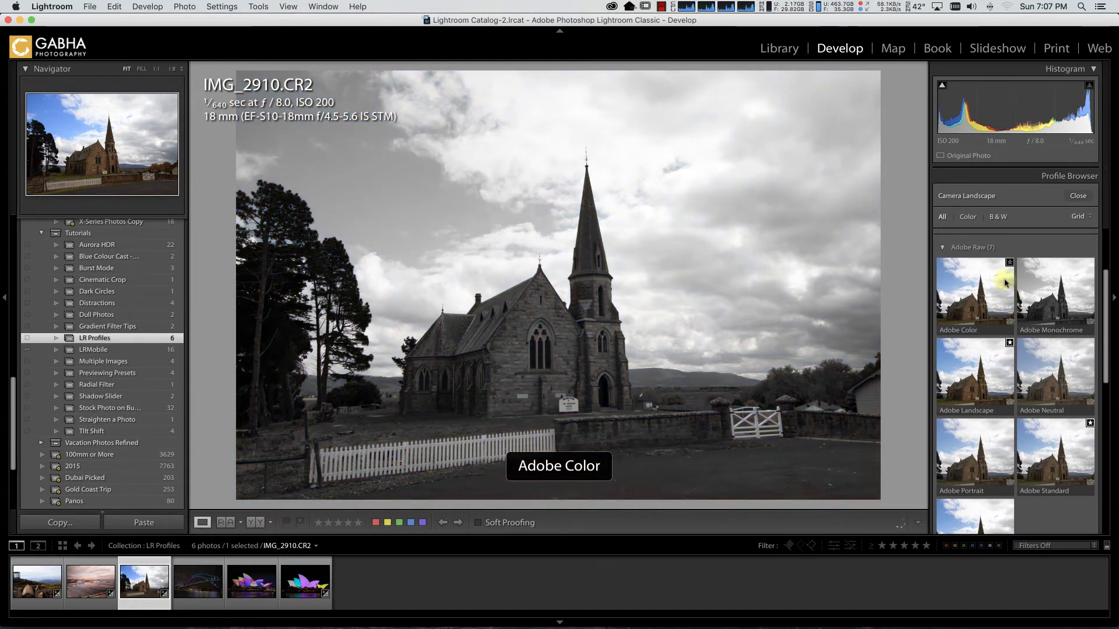
click(1084, 218)
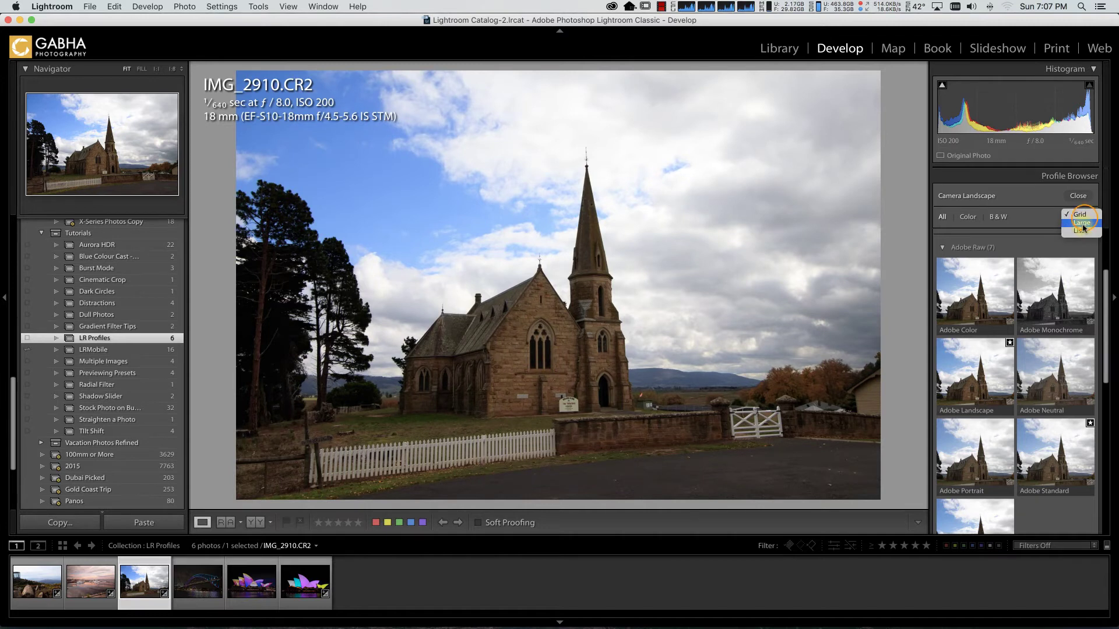
Switch the Profile Browser view to Large thumbnails, then to List.
click(1082, 225)
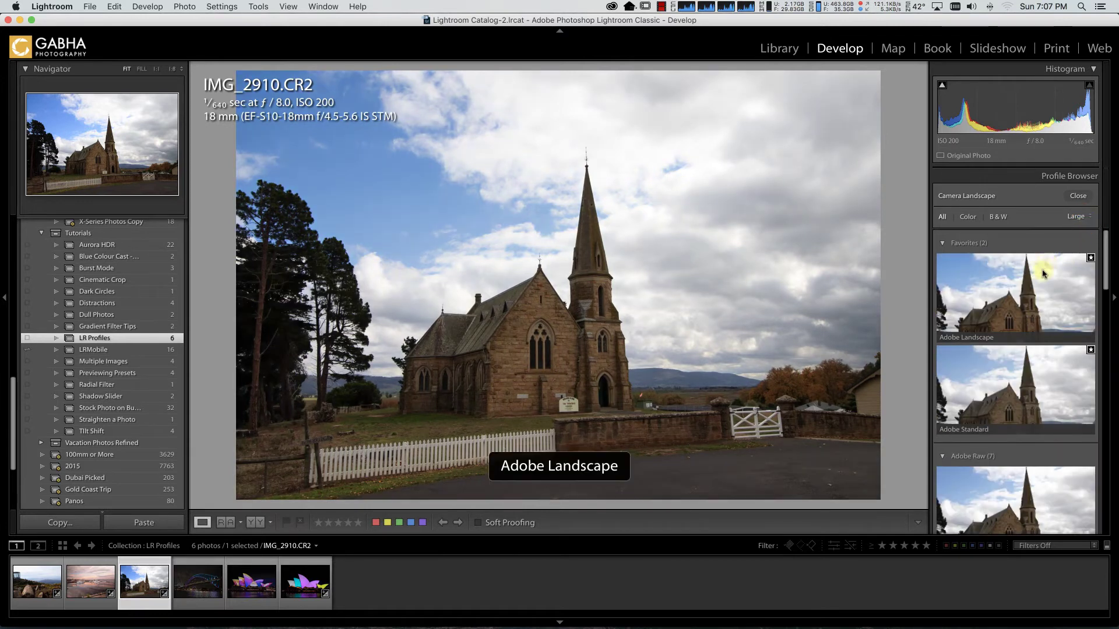
click(1082, 216)
click(1082, 224)
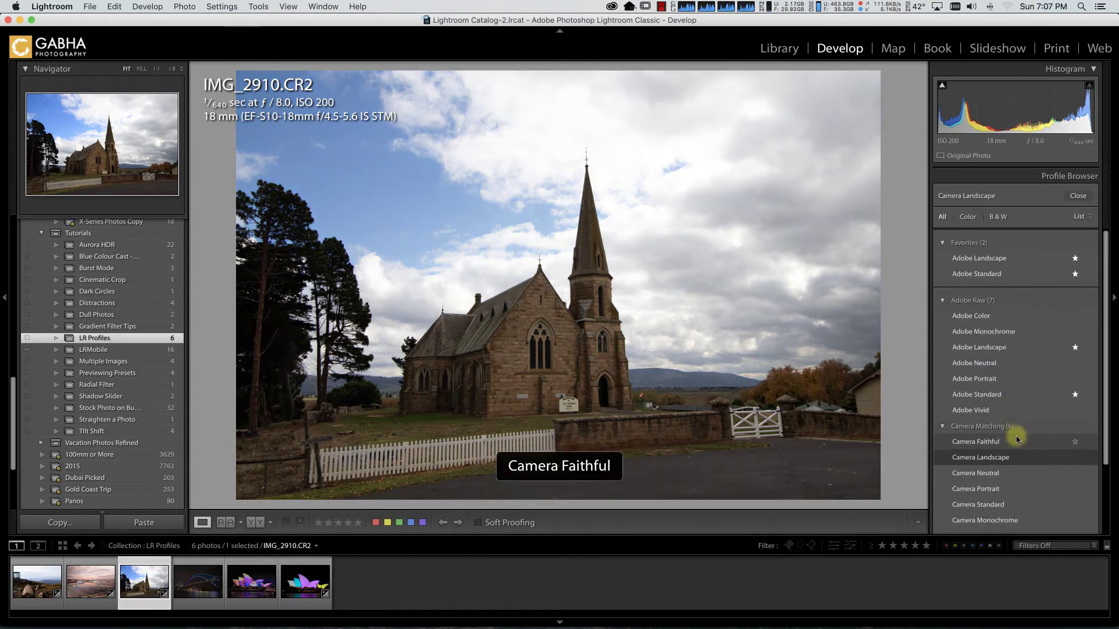
scroll(1018, 439, down, 3)
scroll(1017, 439, down, 3)
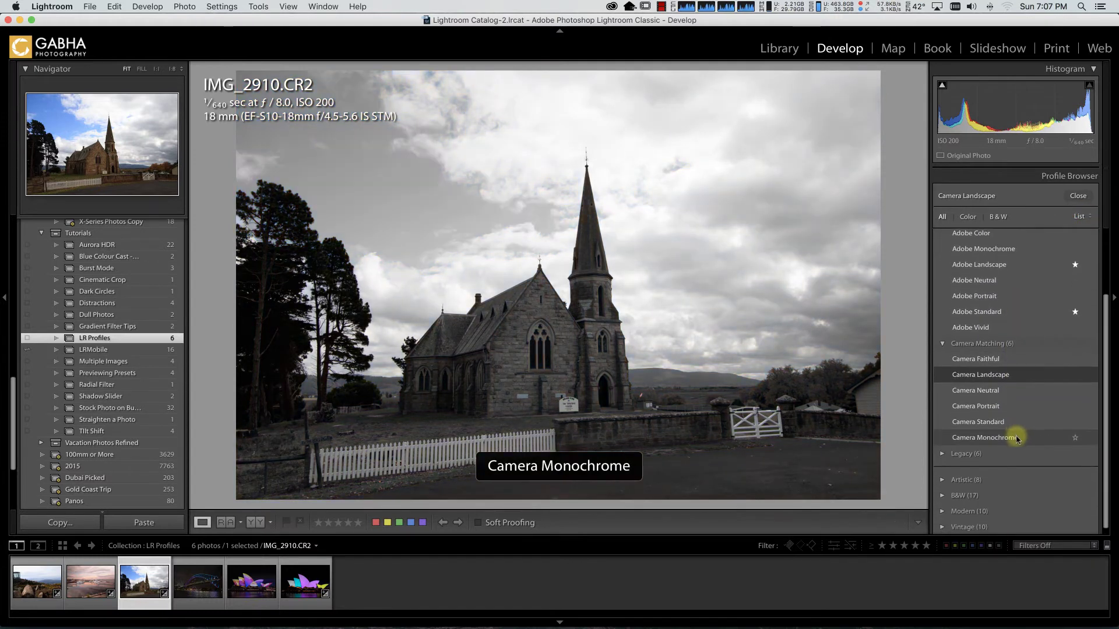
Expand the Artistic and B&W profile groups and scroll through their profiles.
click(942, 474)
scroll(1049, 466, down, 8)
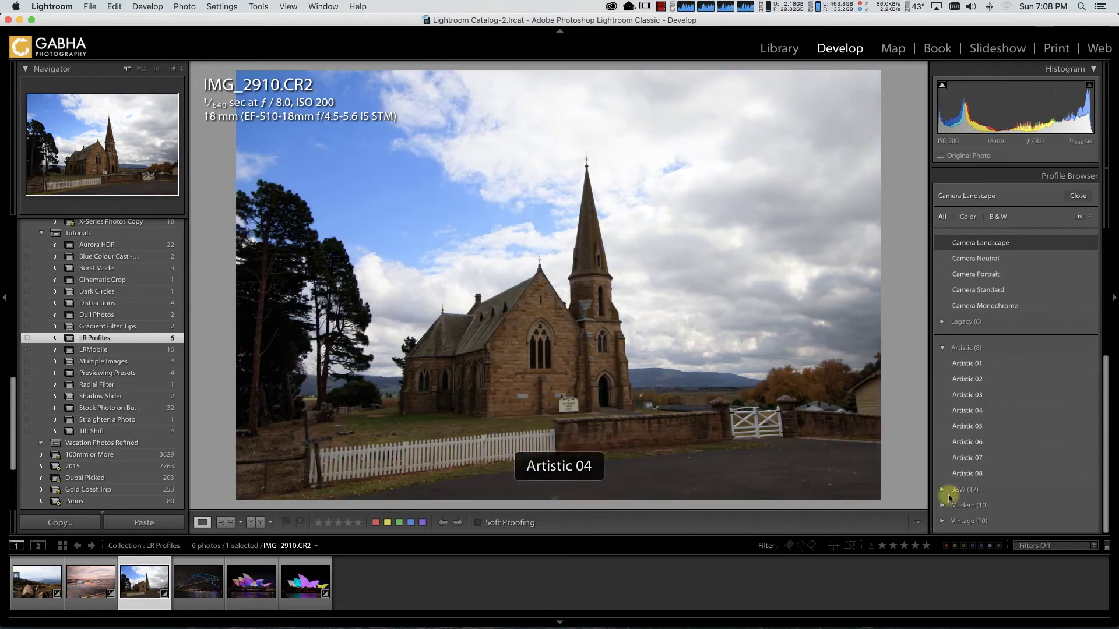
click(942, 492)
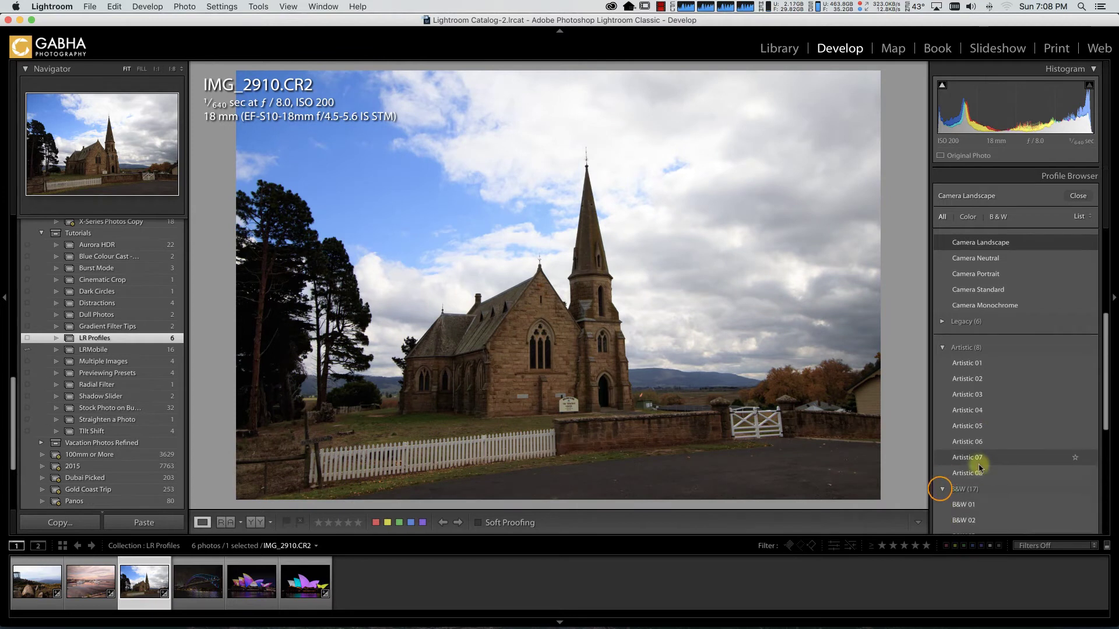
scroll(974, 462, down, 2)
scroll(979, 463, down, 10)
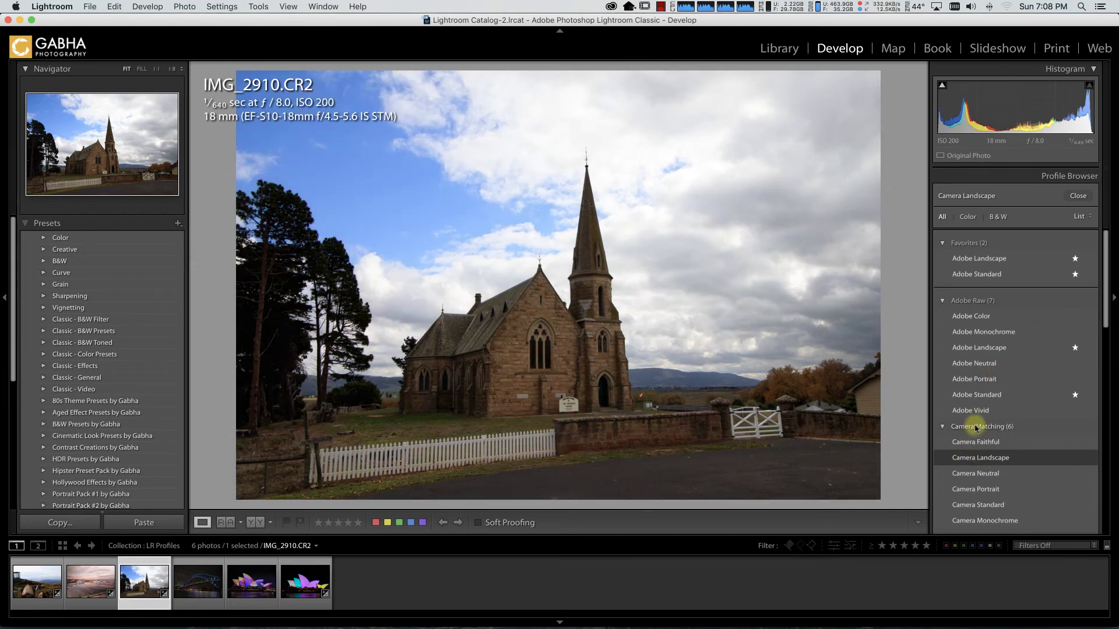
scroll(996, 445, down, 4)
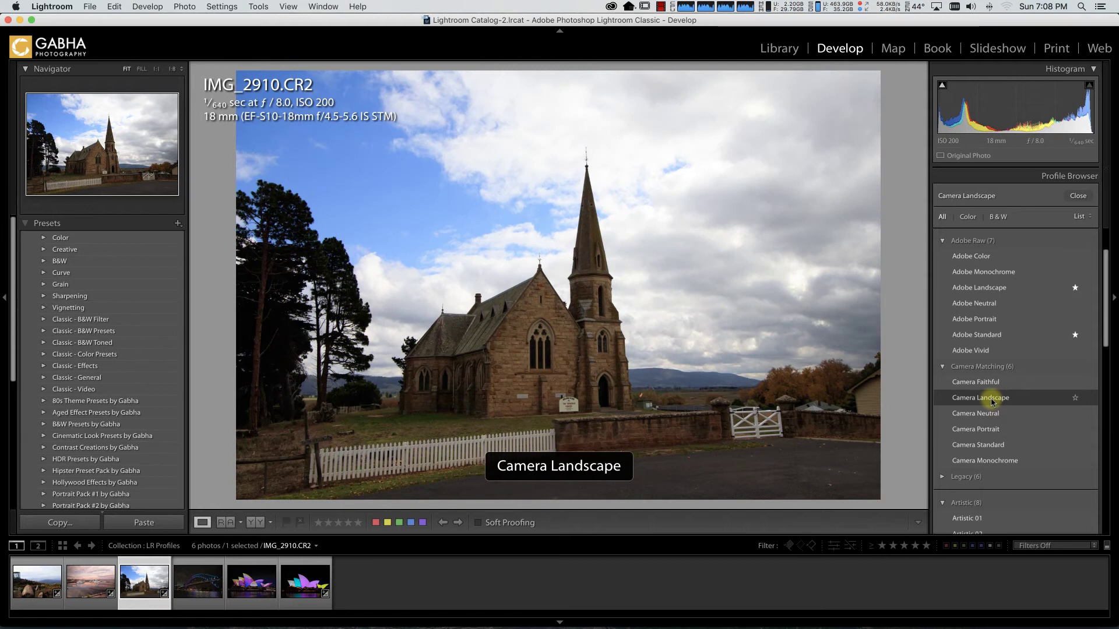
Star Camera Portrait and Camera Landscape as favorites, collapsing the Adobe Raw group.
click(1075, 431)
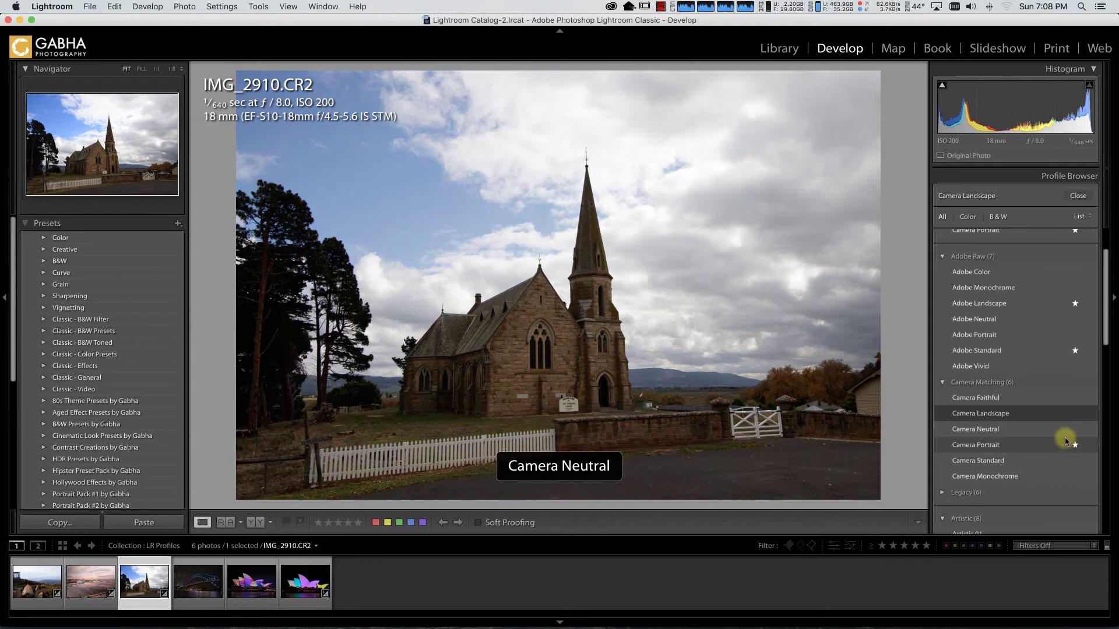
scroll(1071, 446, up, 4)
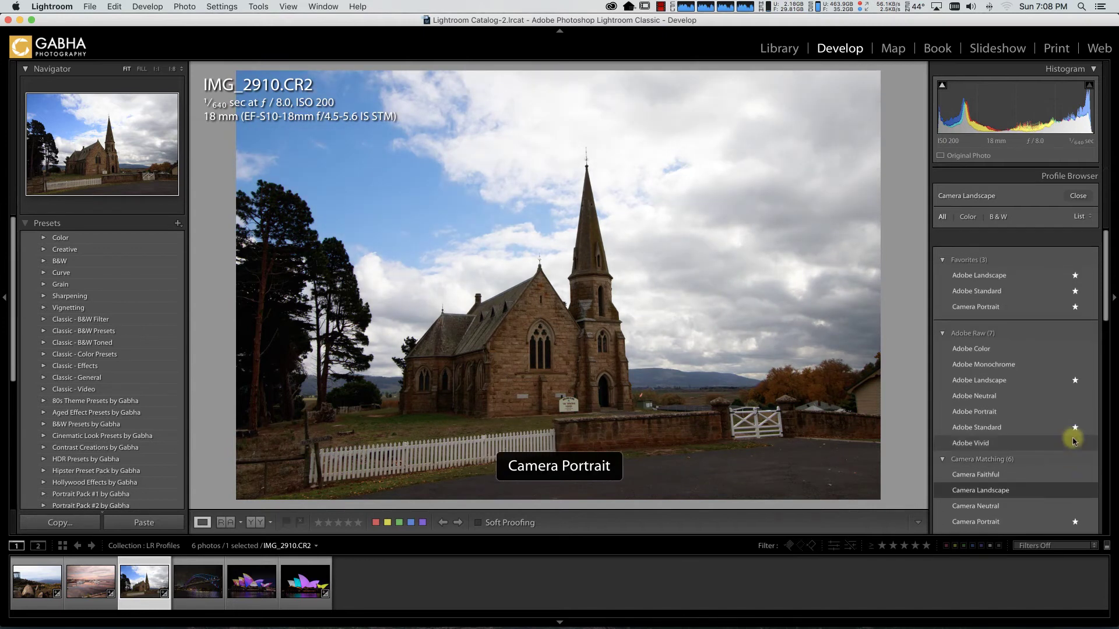
click(943, 318)
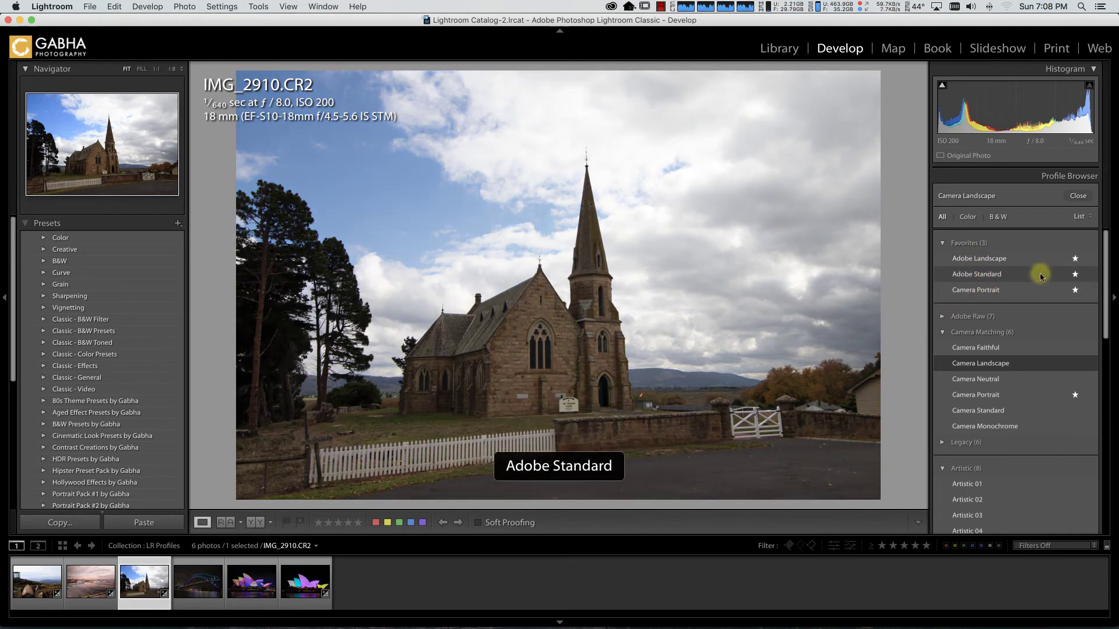
click(1075, 363)
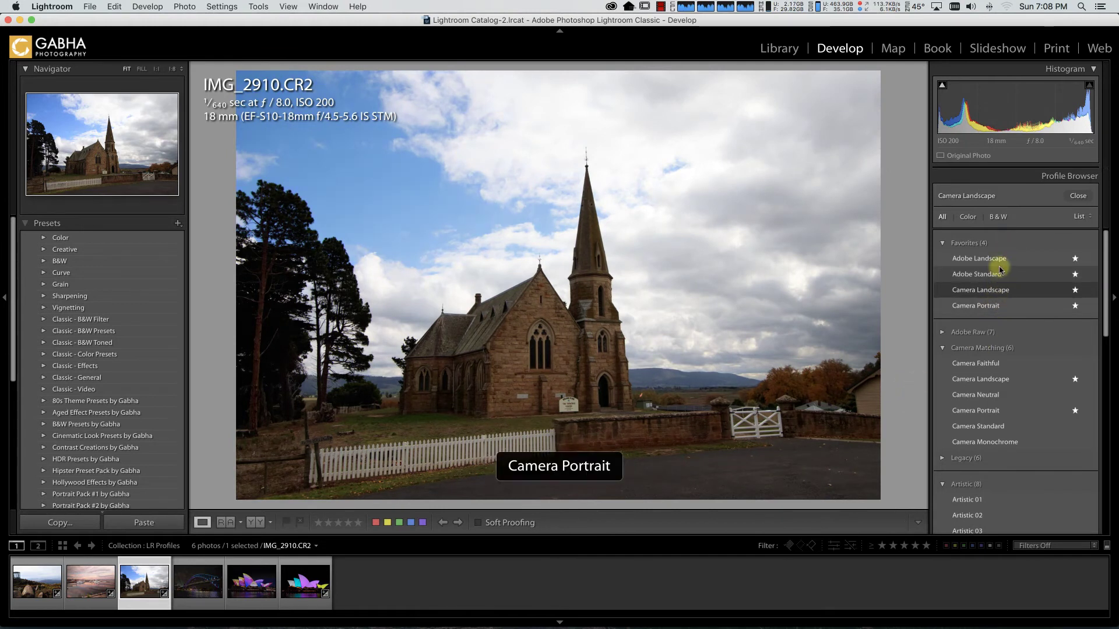
Set the Profile Browser view to Grid and close the browser.
click(1083, 215)
click(1080, 198)
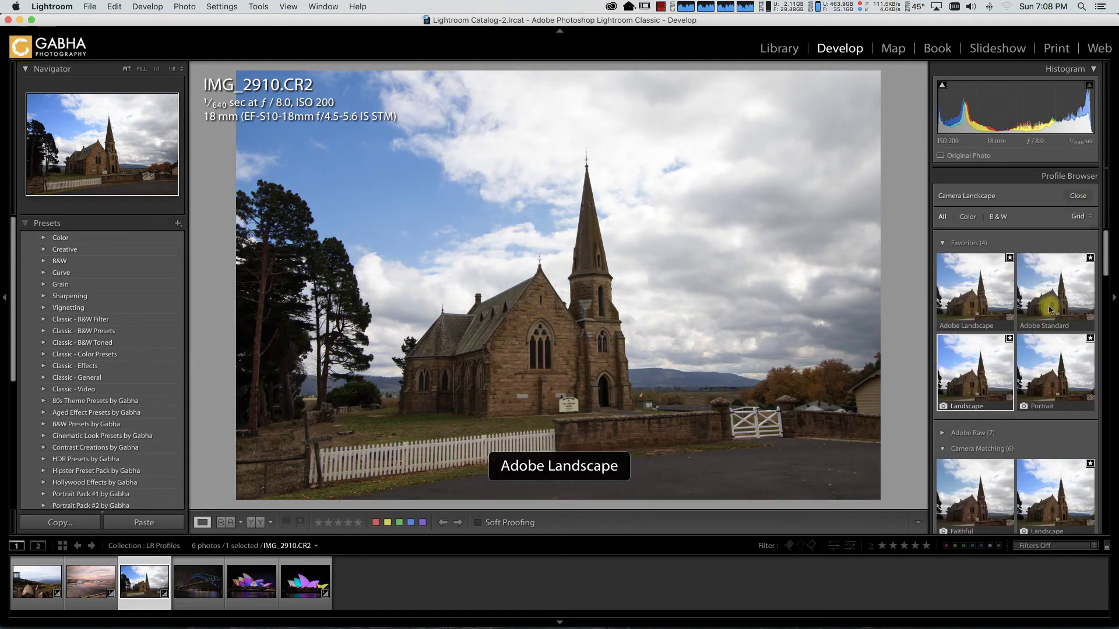
click(1078, 197)
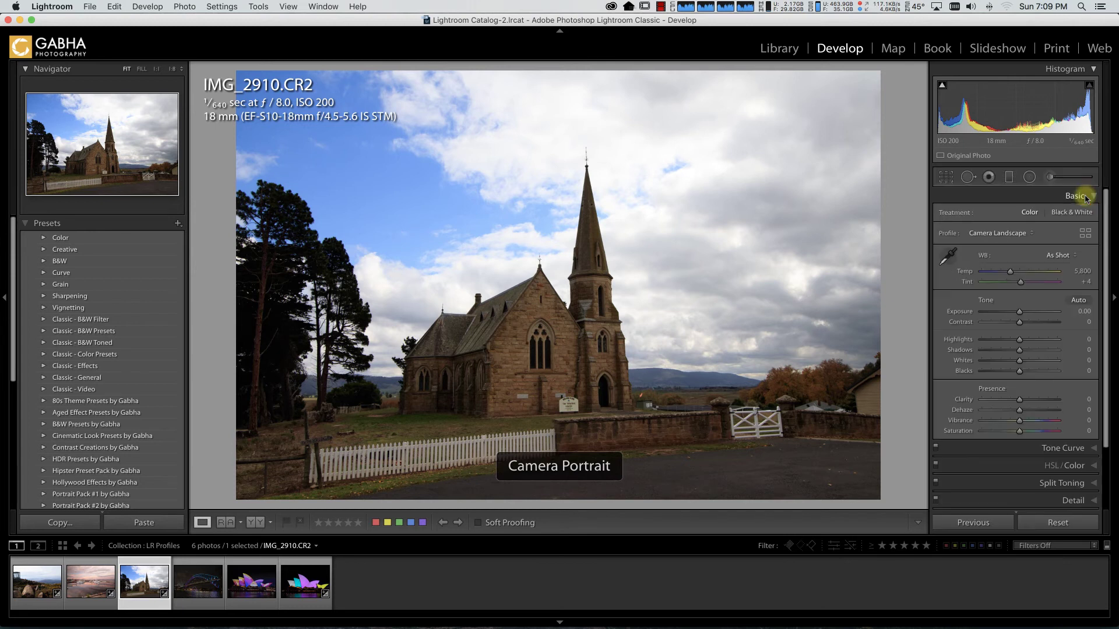
Apply Camera Portrait to the church photo, then open _HGX3876.RAF.
click(1032, 234)
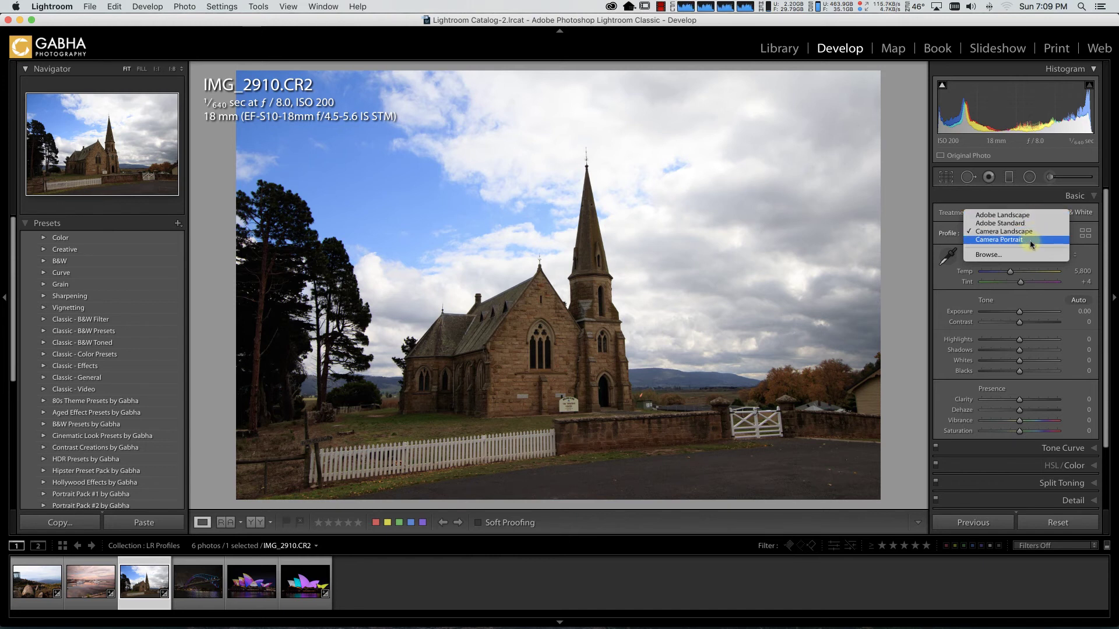
click(1031, 240)
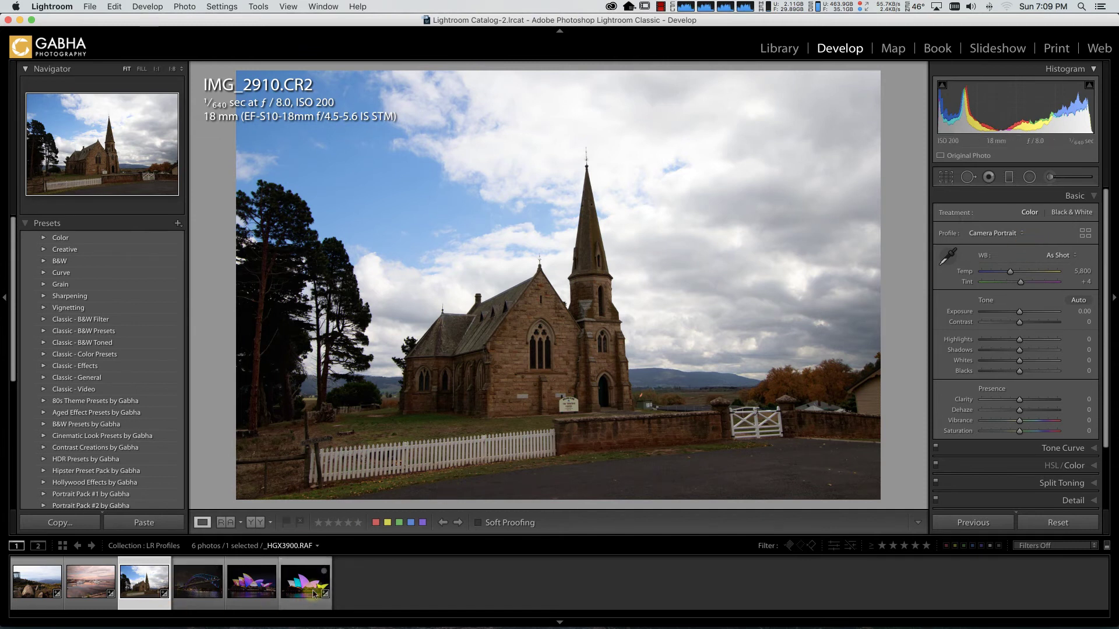
click(251, 589)
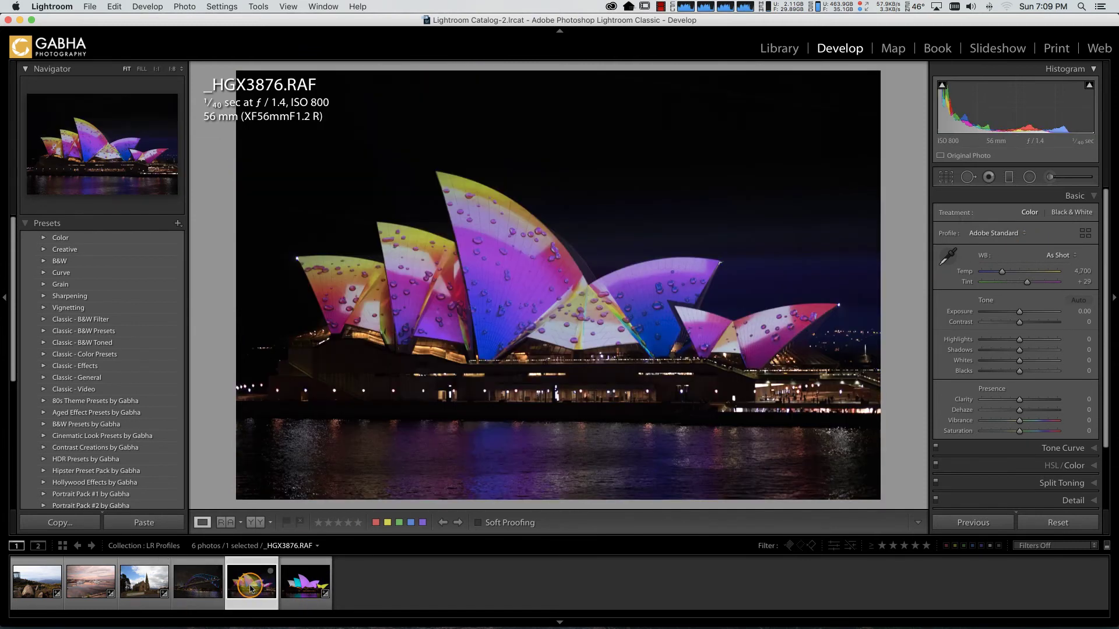
Apply Camera Velvia/Vivid and compare Before/After with the backslash key.
click(1025, 233)
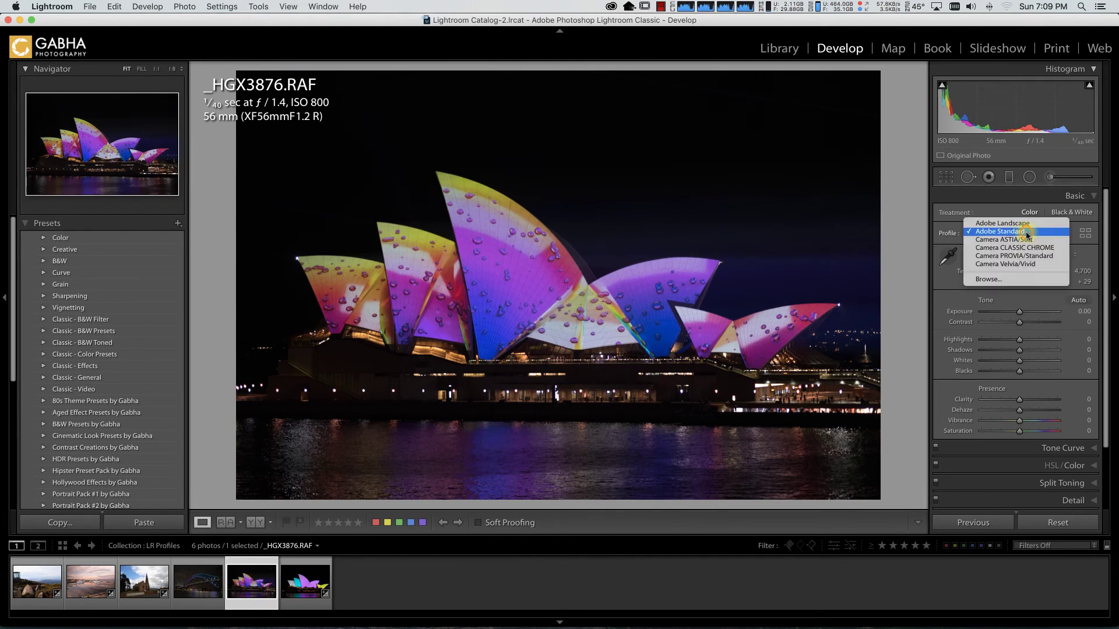
click(1021, 264)
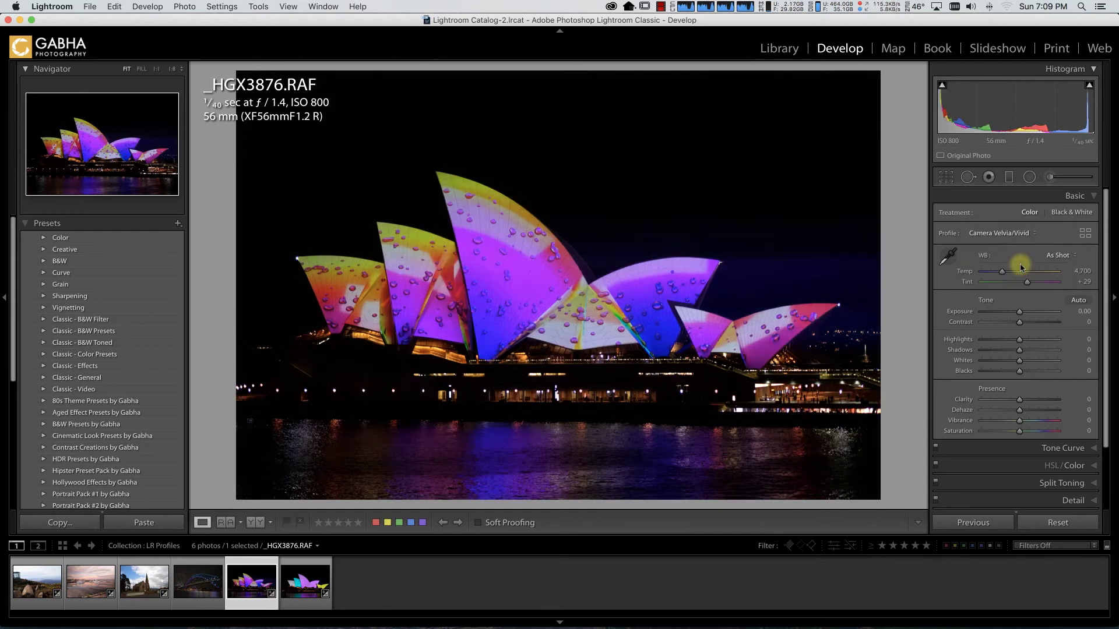
key(backslash)
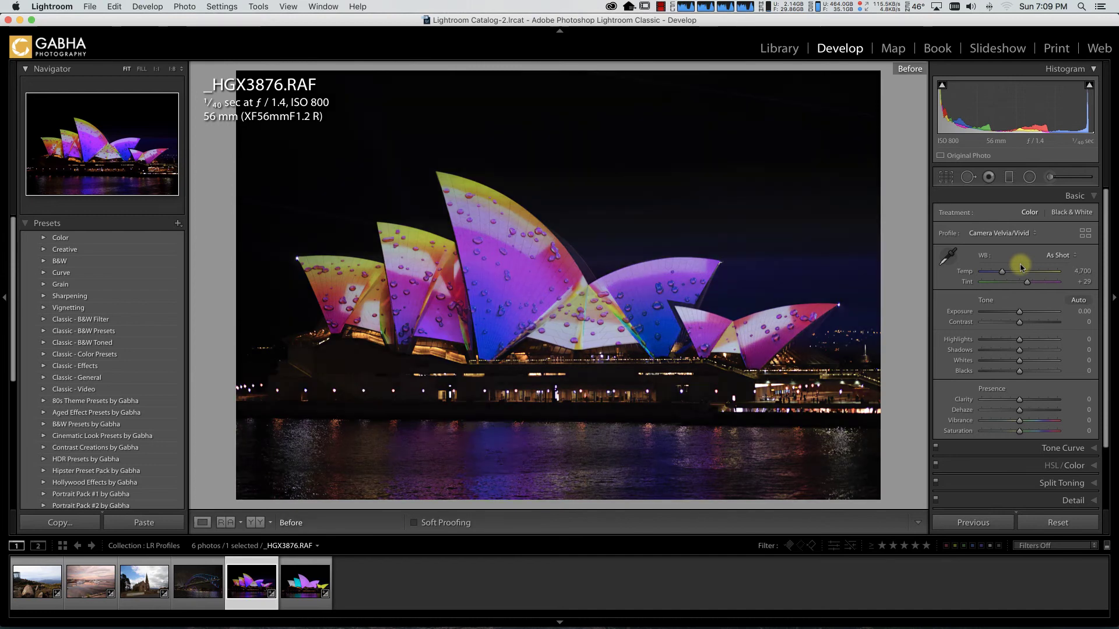
key(backslash)
Try Camera CLASSIC CHROME, then settle on the Camera PROVIA/Standard profile.
click(1005, 233)
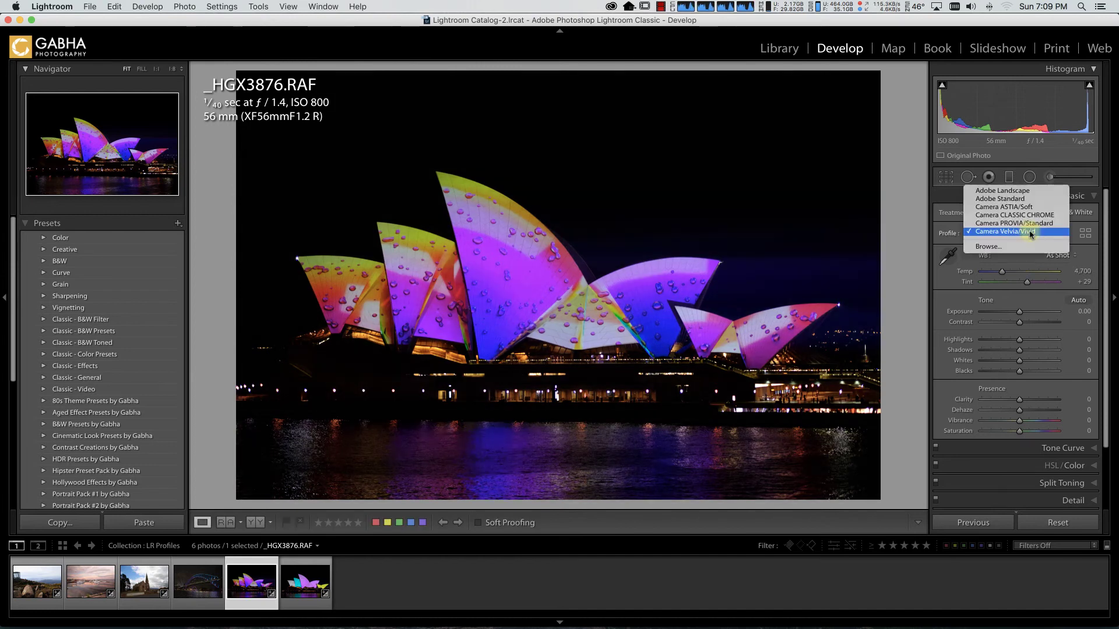
click(1034, 215)
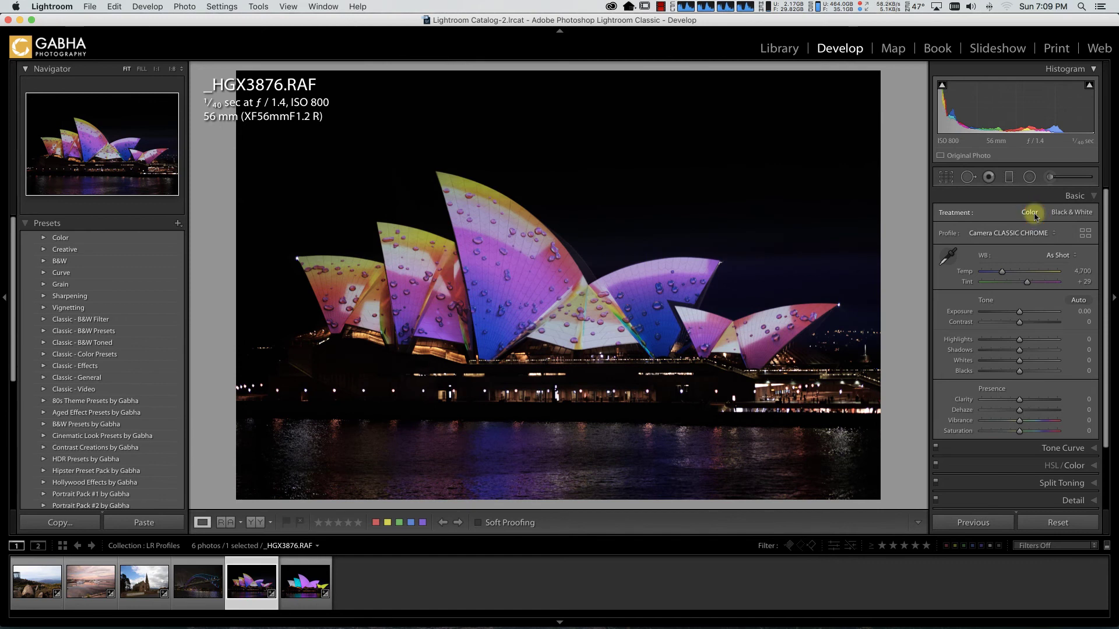
click(1034, 233)
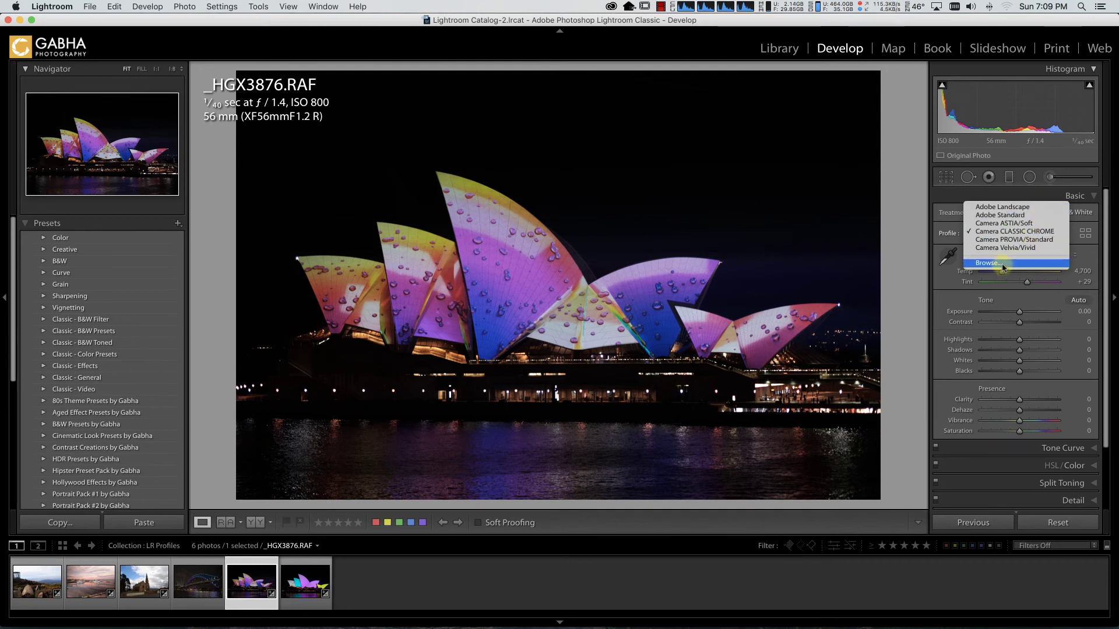
click(1024, 240)
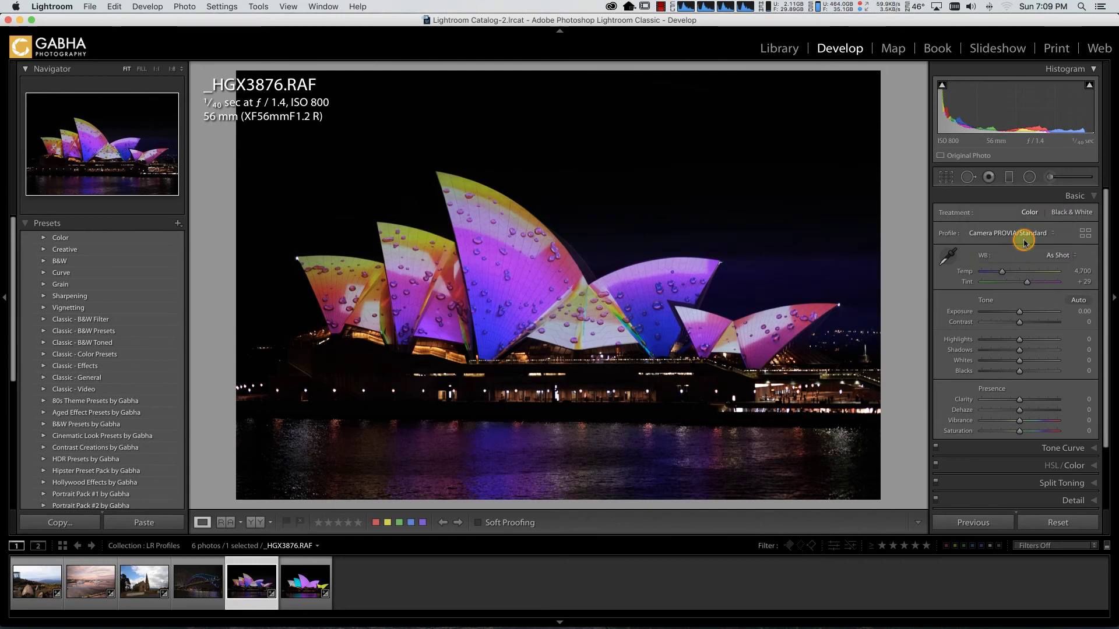
Scroll through every profile in the Profile Browser, close it, and show the favorites Profile list.
click(1085, 234)
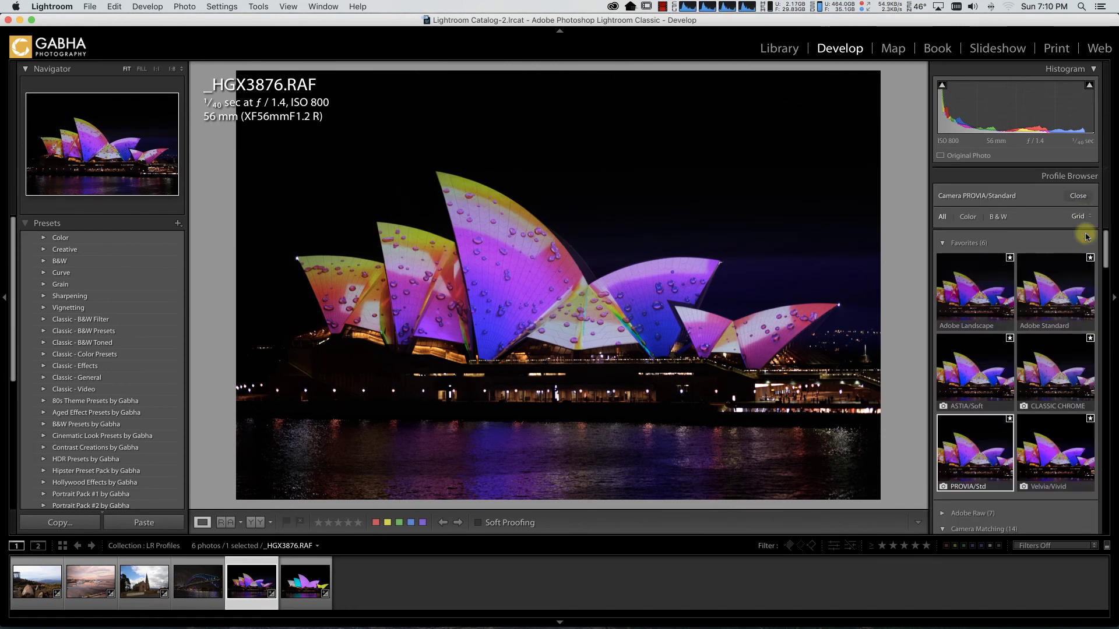
scroll(1087, 237, down, 10)
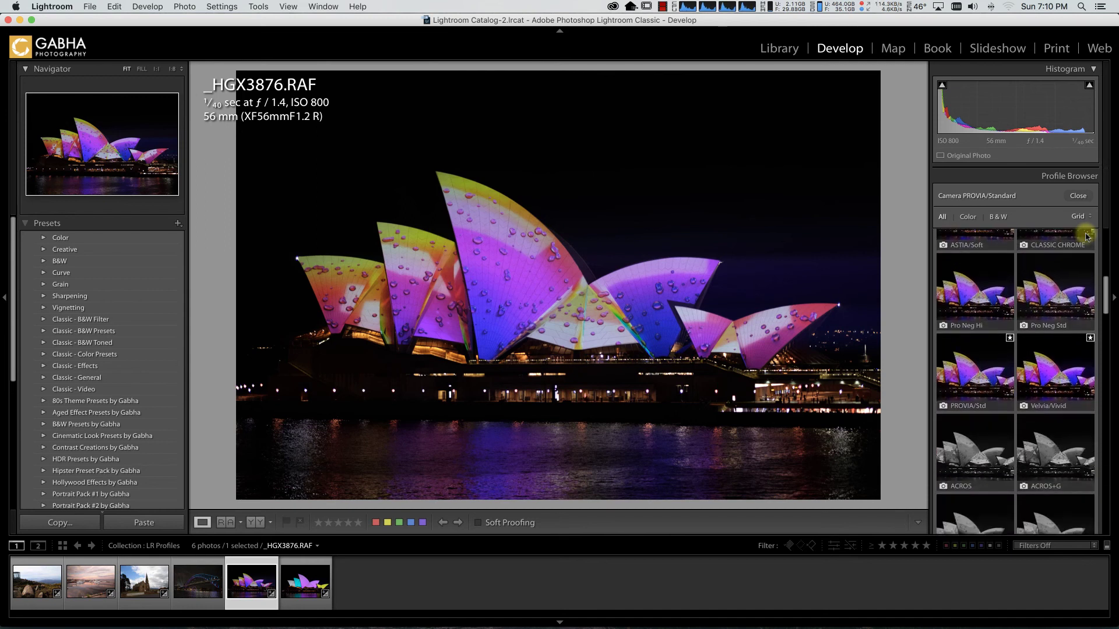
scroll(1086, 236, down, 8)
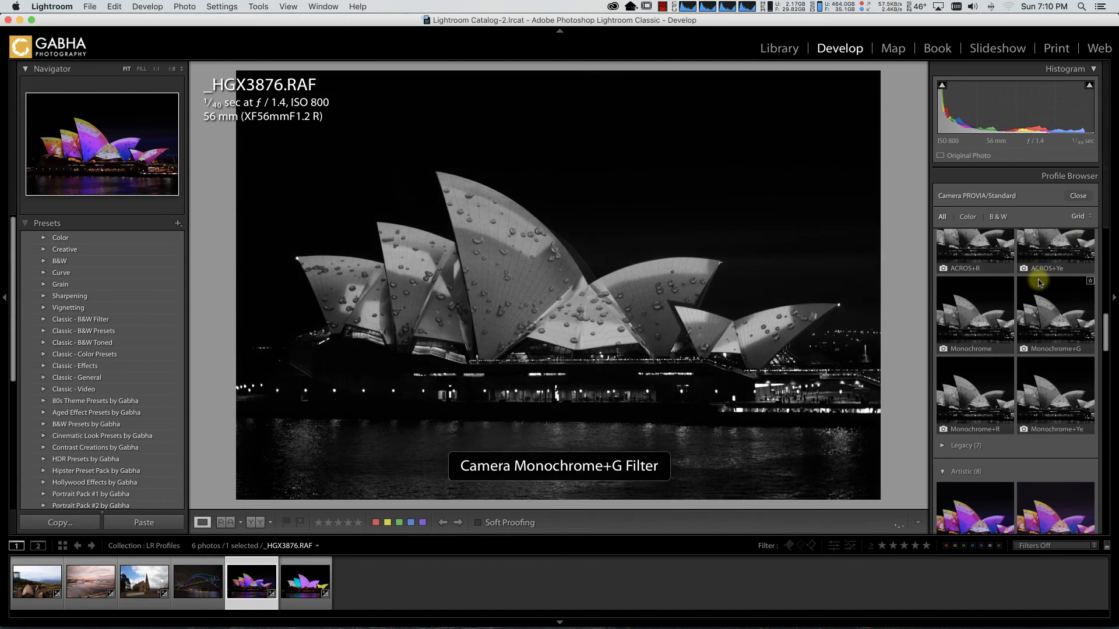
scroll(1039, 283, up, 4)
scroll(1039, 284, up, 8)
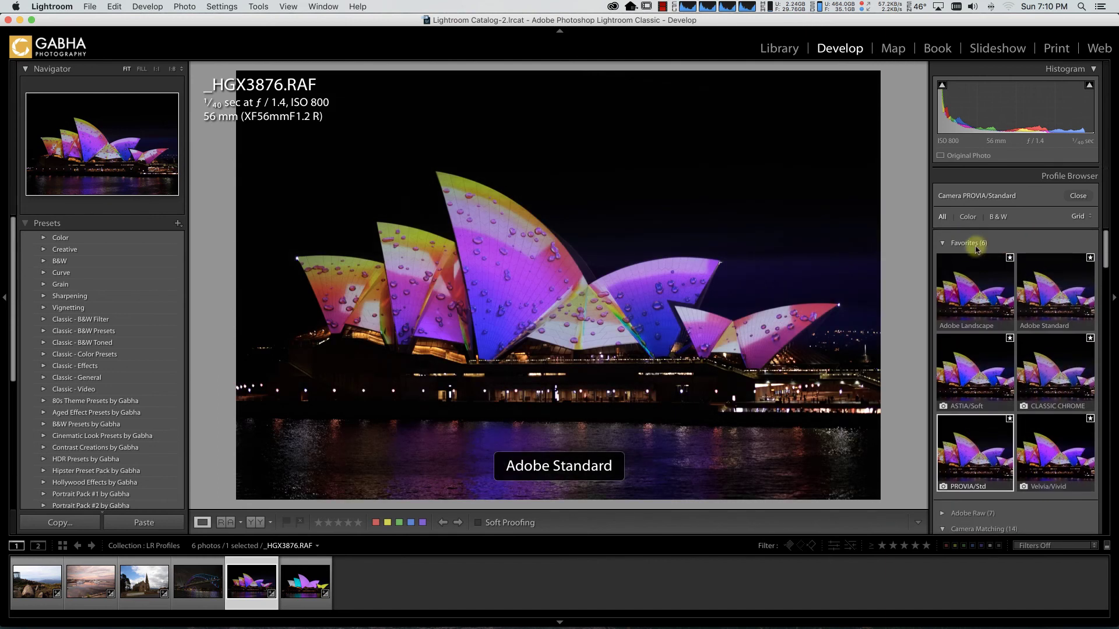
click(1076, 196)
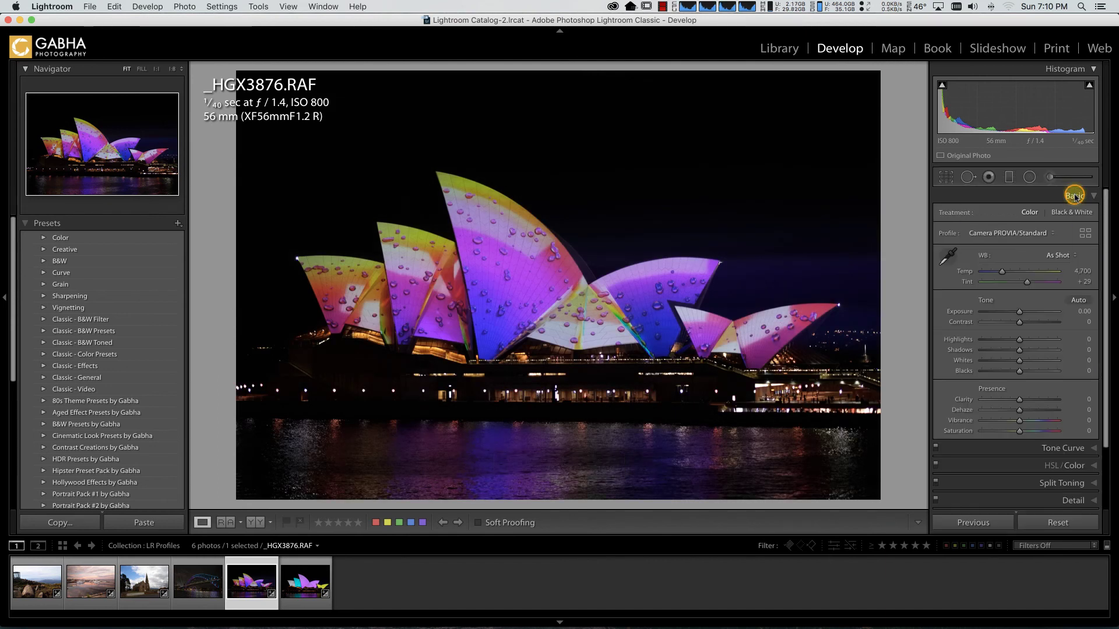
click(1043, 233)
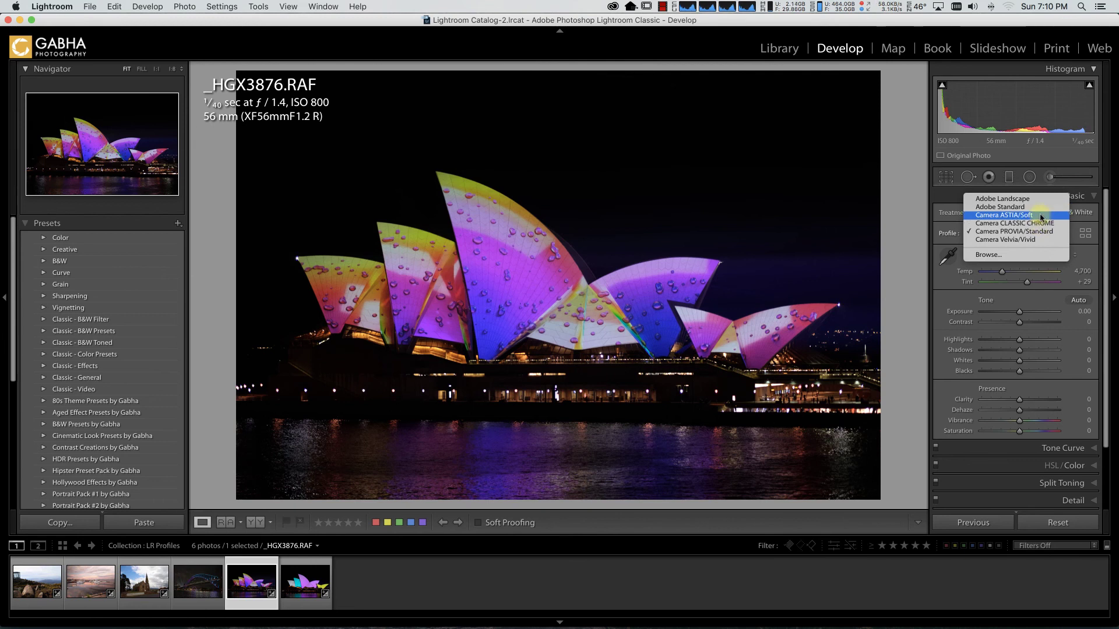